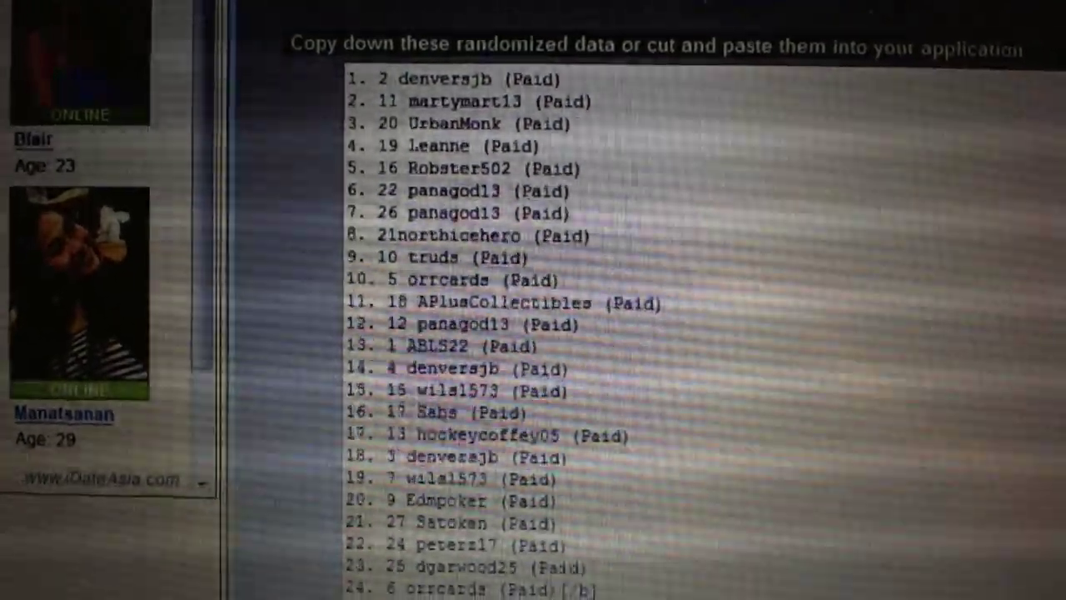
pyautogui.click(742, 10)
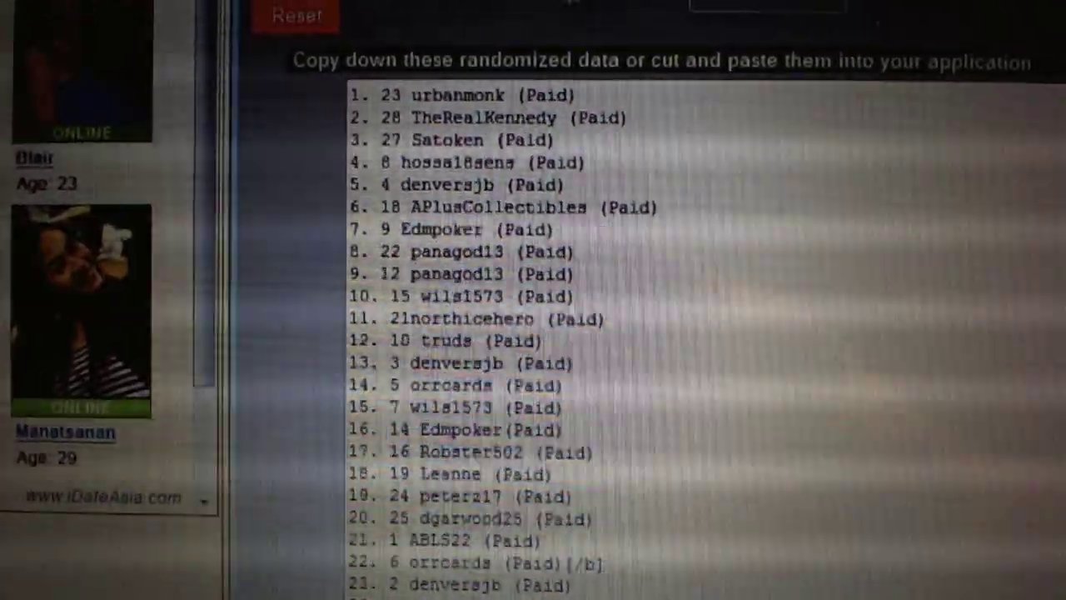
pyautogui.click(773, 6)
pyautogui.click(773, 6)
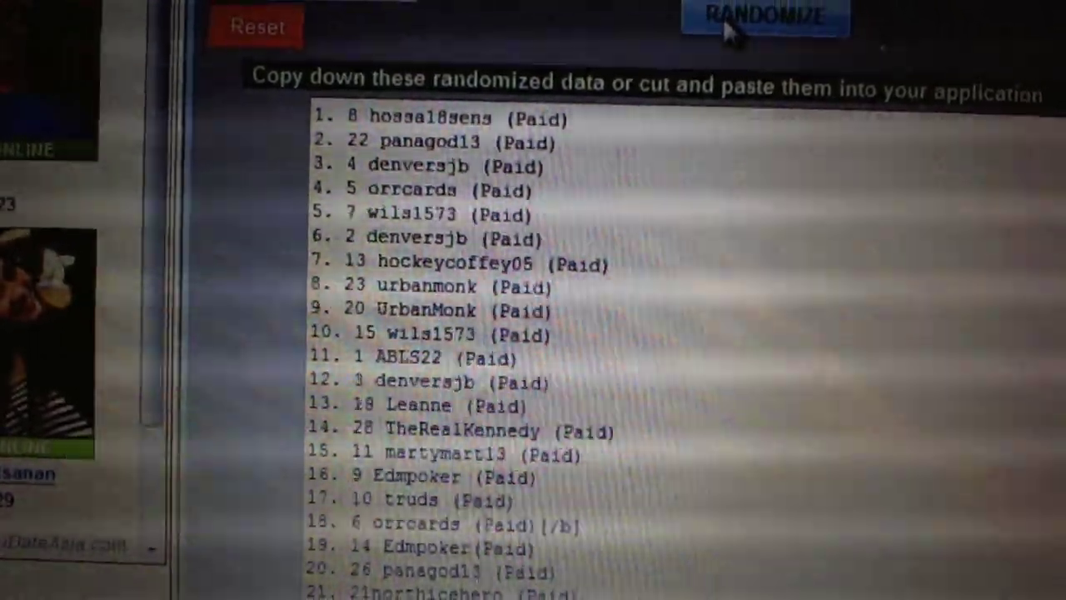
pyautogui.click(737, 16)
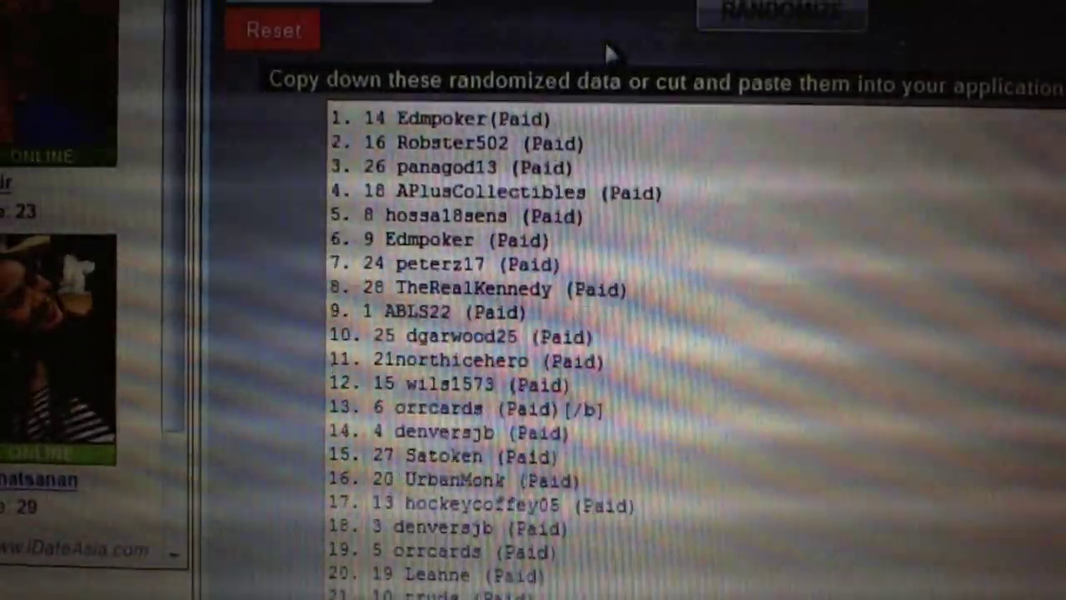
pyautogui.click(721, 21)
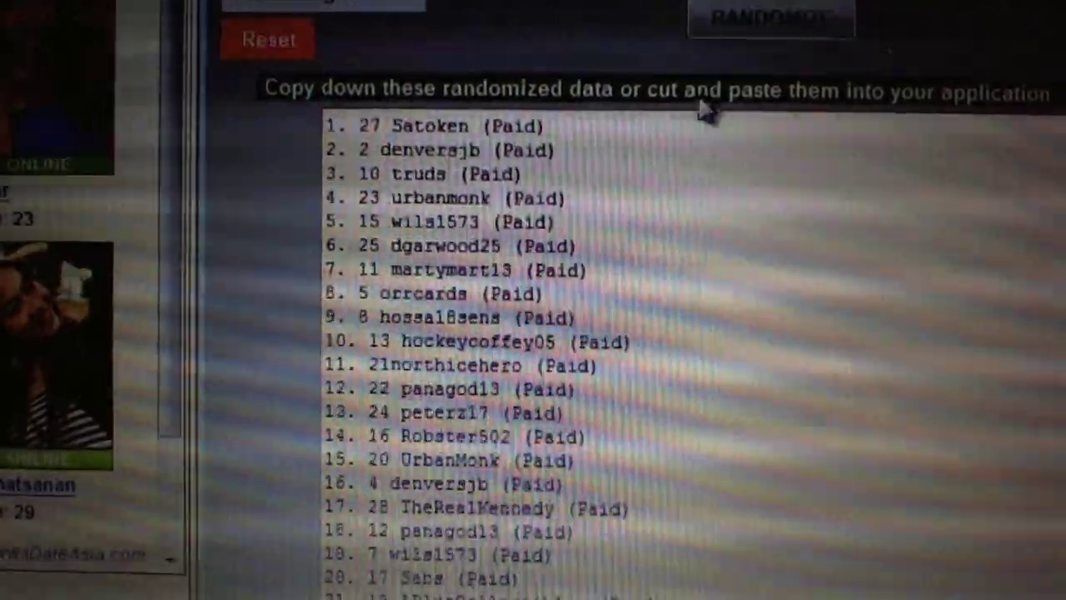